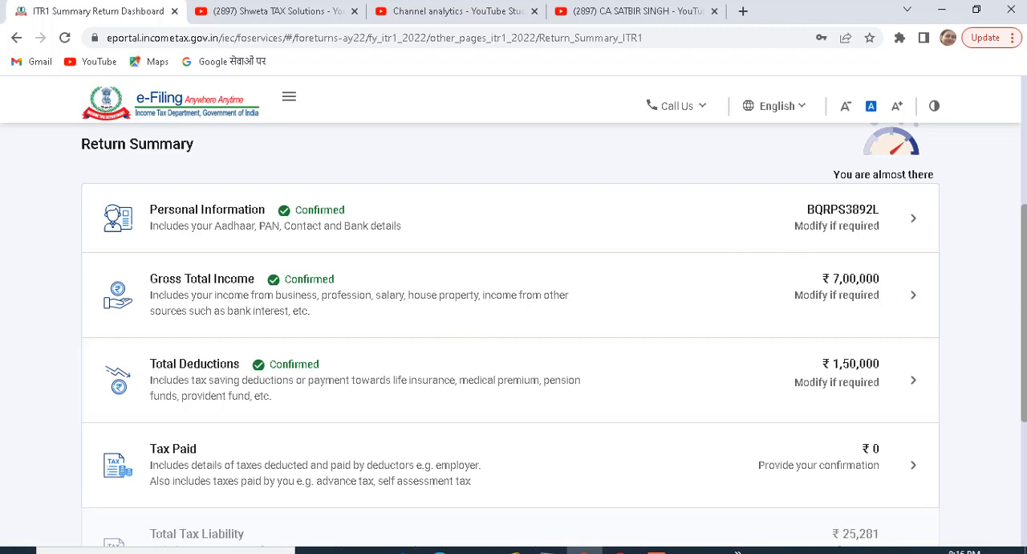
- Open the Tax Paid section of the return summary, go through the taxes paid details and confirm them
{"action": "scroll", "coordinate": [1025, 267], "scroll_direction": "down", "scroll_amount": 1}
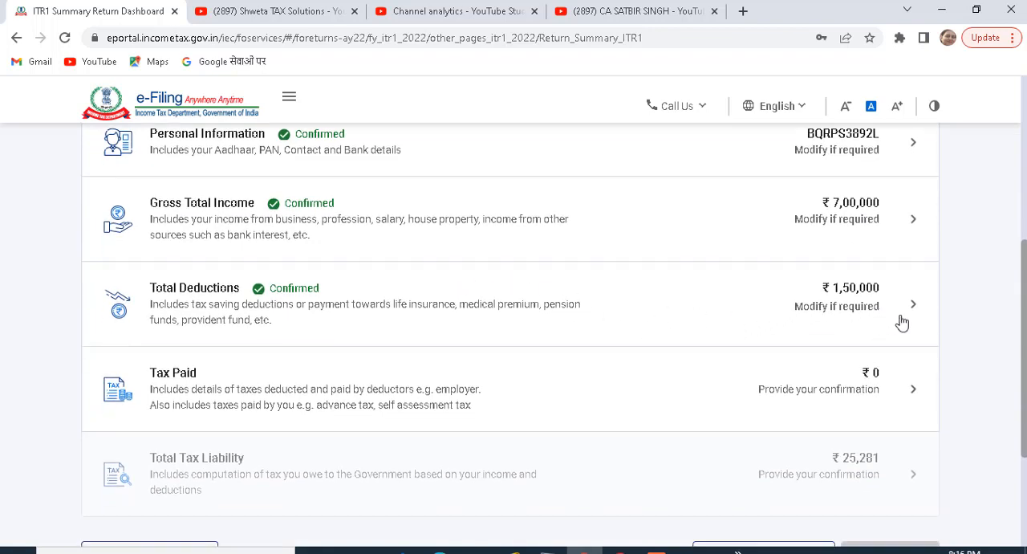
{"action": "scroll", "coordinate": [1021, 264], "scroll_direction": "down", "scroll_amount": 1}
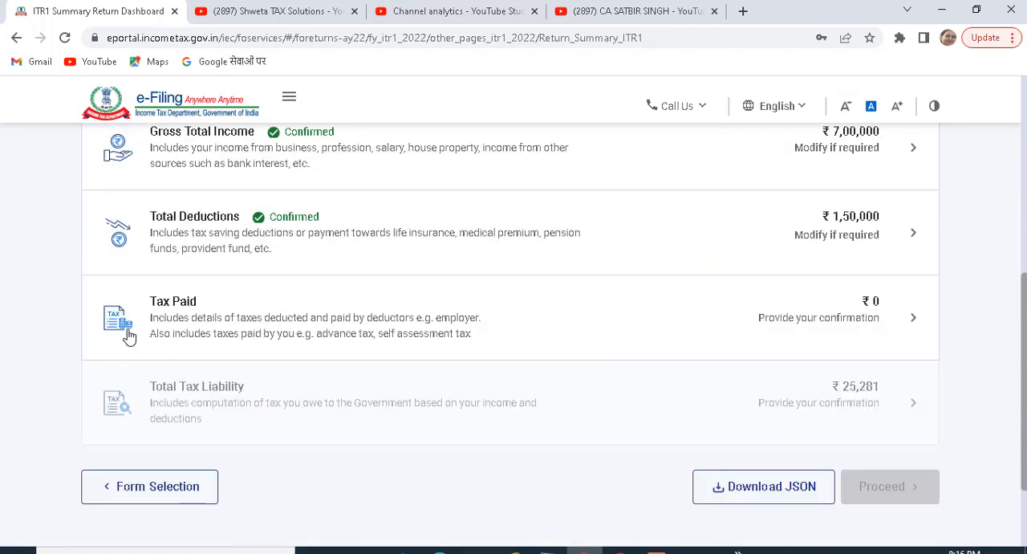
{"action": "left_click", "coordinate": [383, 326]}
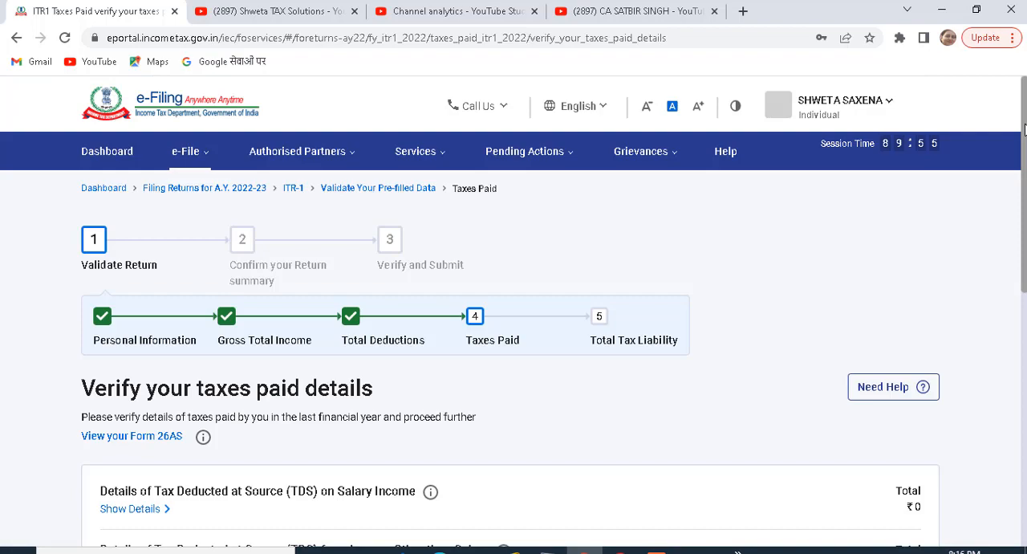
{"action": "scroll", "coordinate": [1024, 129], "scroll_direction": "down", "scroll_amount": 4}
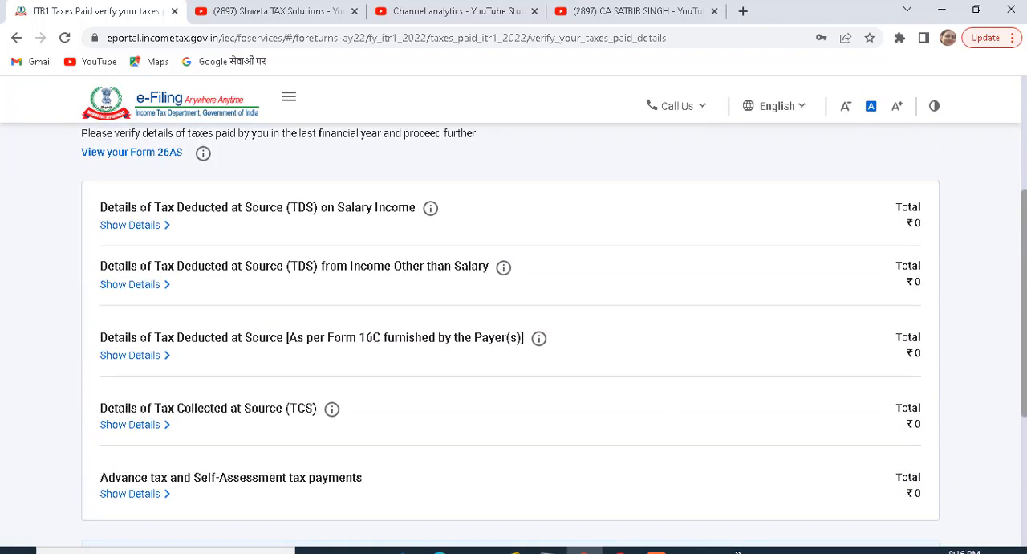
{"action": "scroll", "coordinate": [513, 321], "scroll_direction": "down", "scroll_amount": 2}
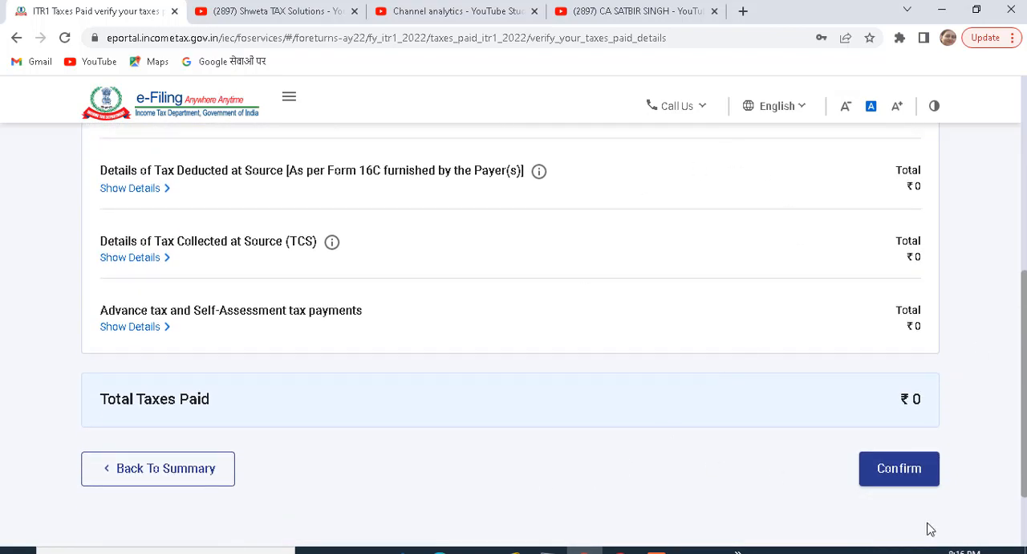
{"action": "left_click", "coordinate": [897, 478]}
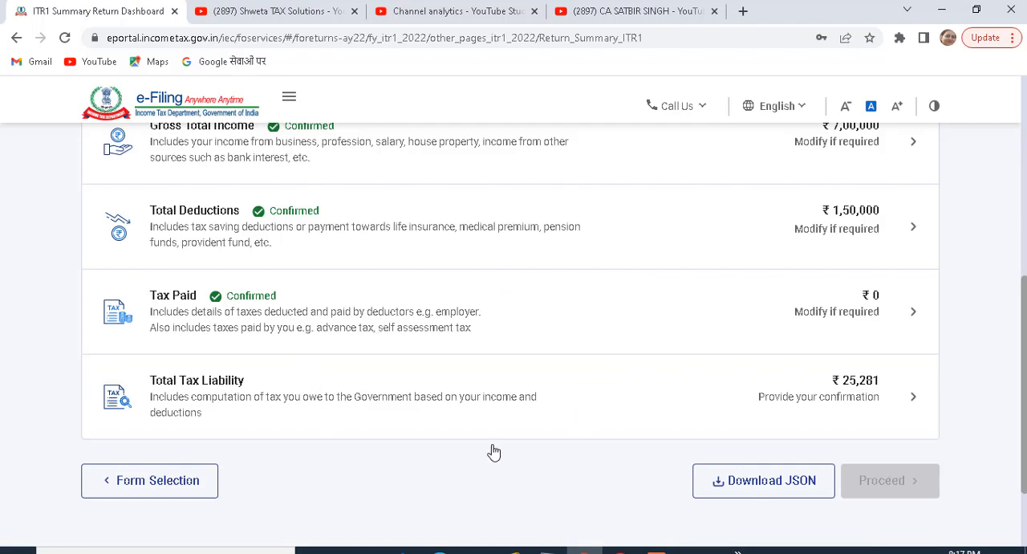
- Open the Total Tax Liability section, review the income, tax and interest computation, and confirm it
{"action": "left_click", "coordinate": [374, 403]}
{"action": "scroll", "coordinate": [1023, 98], "scroll_direction": "down", "scroll_amount": 4}
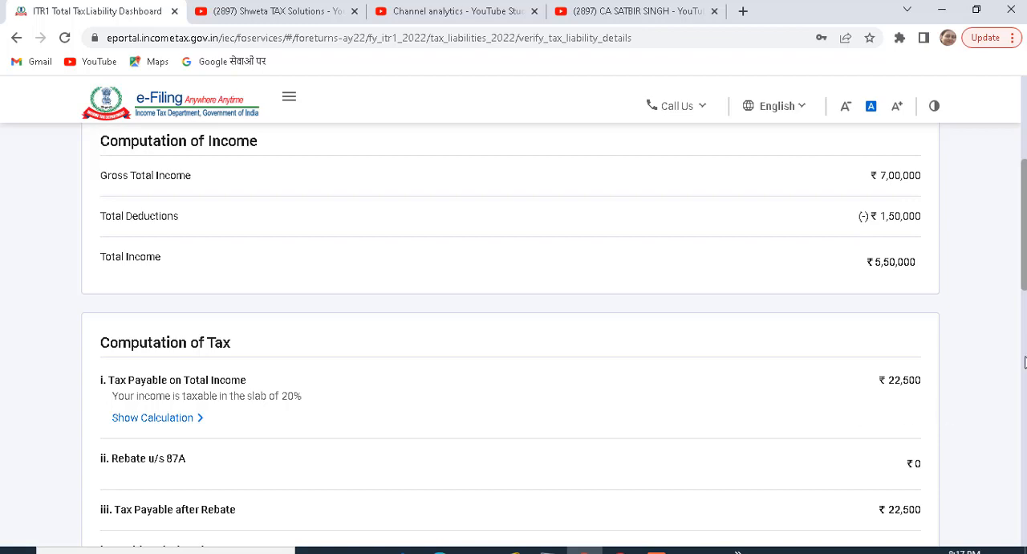
{"action": "scroll", "coordinate": [765, 197], "scroll_direction": "down", "scroll_amount": 2}
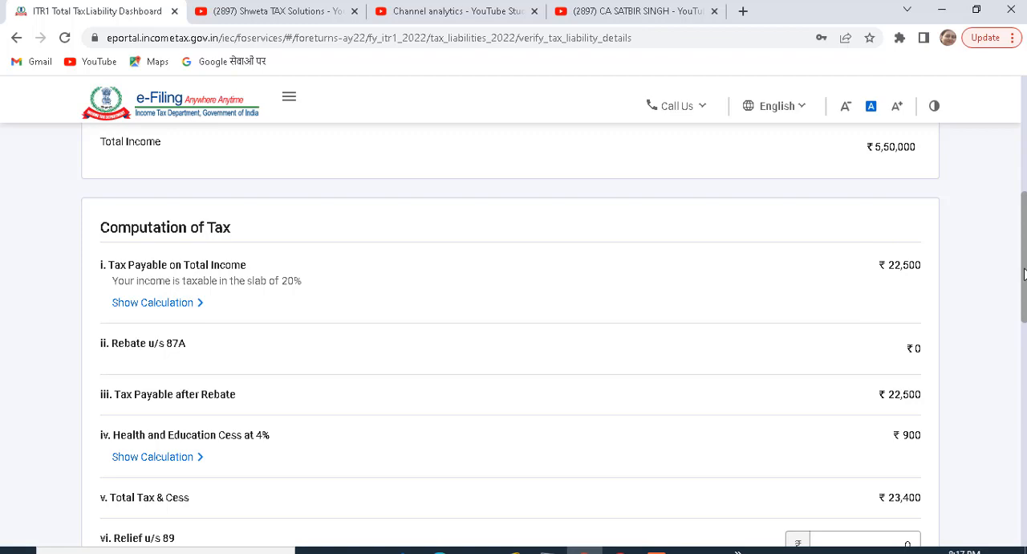
{"action": "left_click_drag", "start_coordinate": [1025, 278], "coordinate": [1025, 337]}
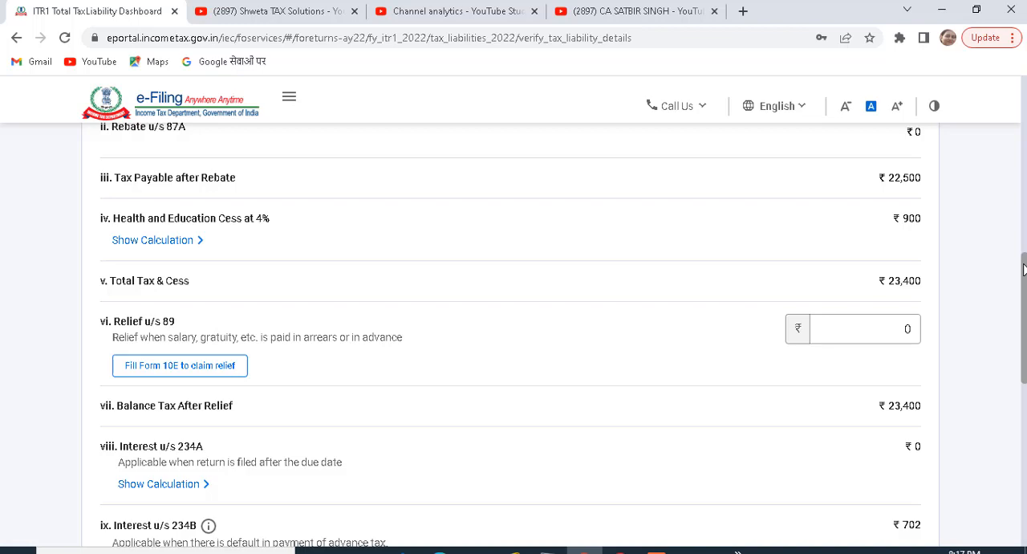
{"action": "left_click_drag", "start_coordinate": [1023, 269], "coordinate": [1023, 306]}
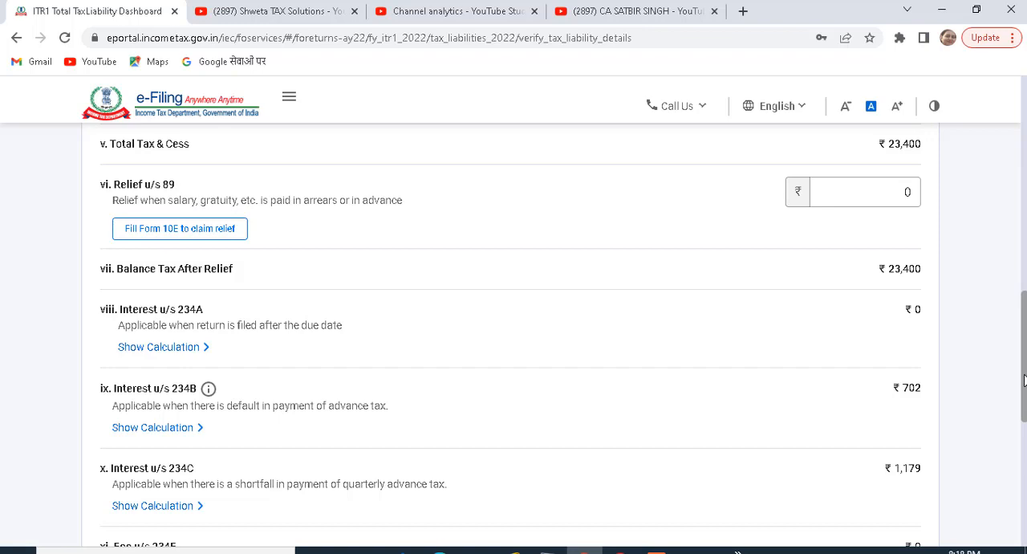
{"action": "scroll", "coordinate": [1024, 379], "scroll_direction": "down", "scroll_amount": 4}
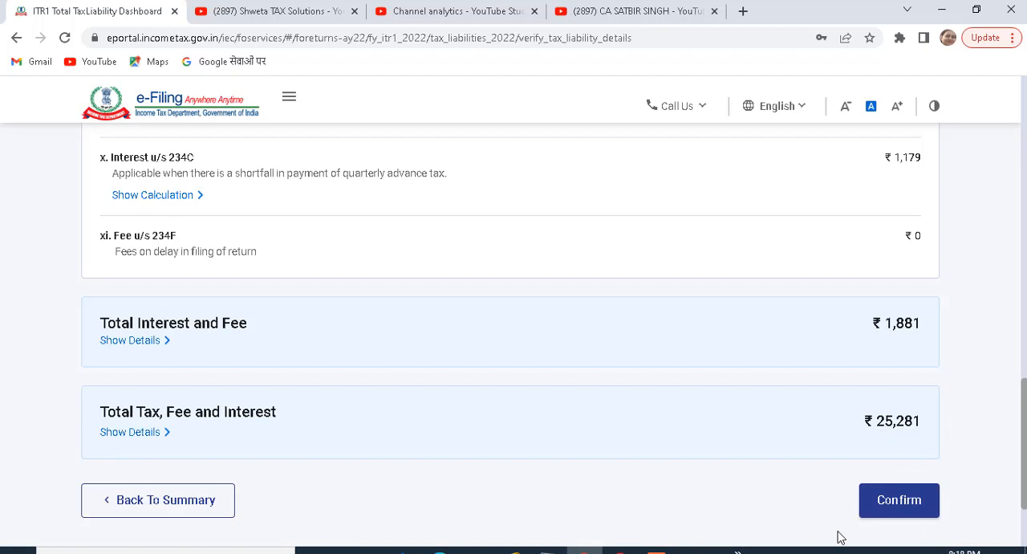
{"action": "left_click", "coordinate": [897, 502]}
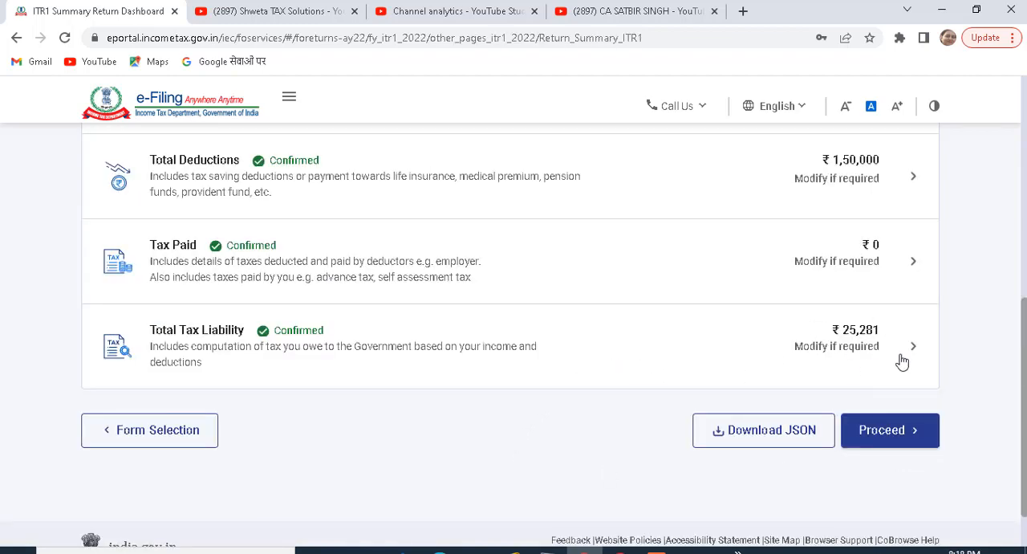
- Proceed from the return summary, choose to pay the tax now and continue to the NSDL payment website
{"action": "left_click", "coordinate": [886, 431]}
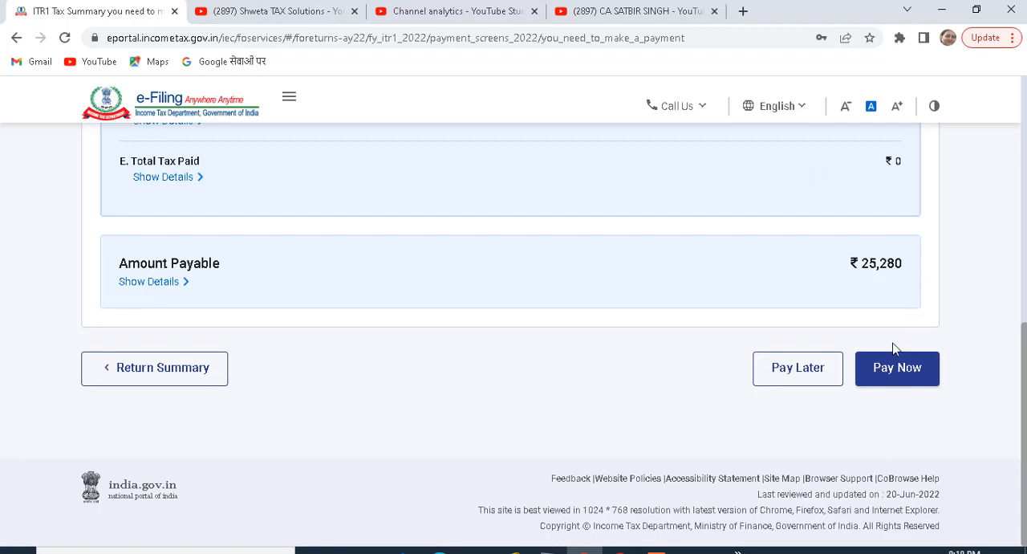
{"action": "left_click", "coordinate": [893, 384]}
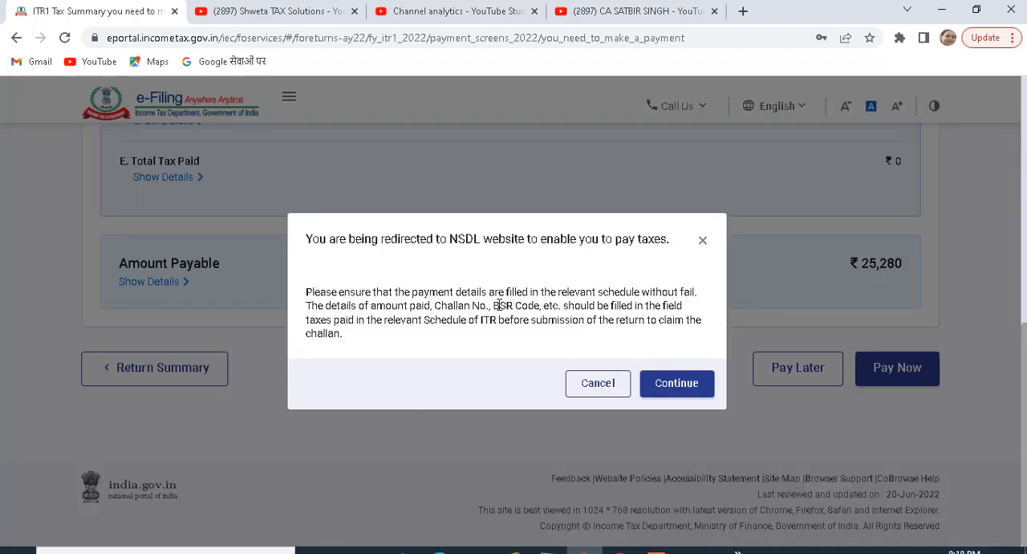
{"action": "left_click", "coordinate": [678, 393]}
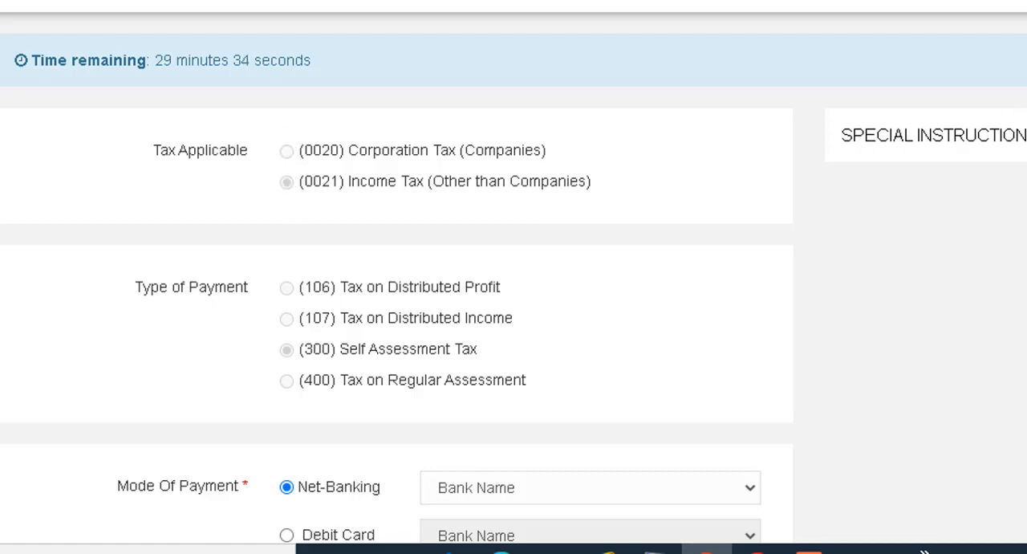
- View the banks available for Net-Banking, and switch the mode of payment to Debit Card
{"action": "scroll", "coordinate": [188, 110], "scroll_direction": "down", "scroll_amount": 3}
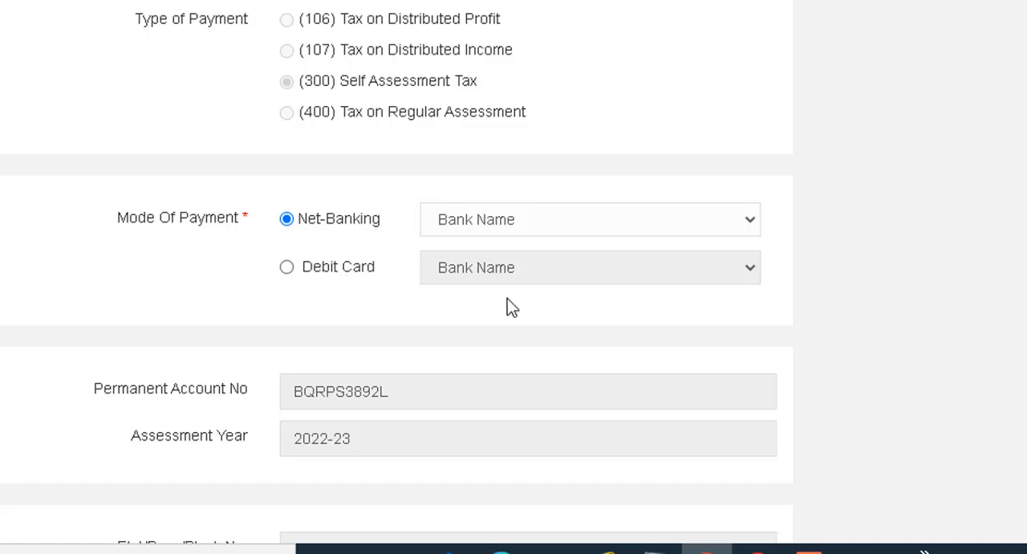
{"action": "left_click", "coordinate": [518, 225]}
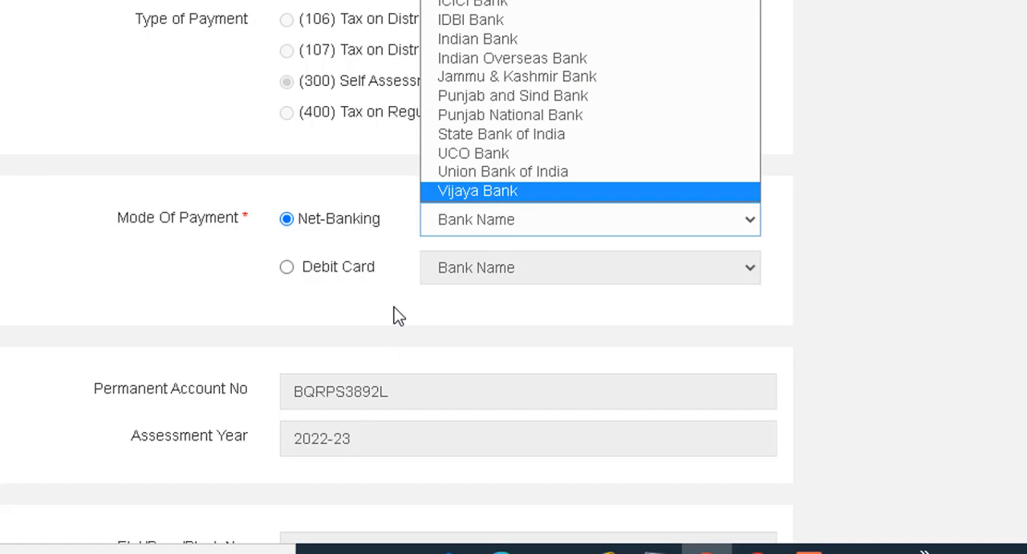
{"action": "left_click", "coordinate": [288, 268]}
{"action": "left_click", "coordinate": [288, 268]}
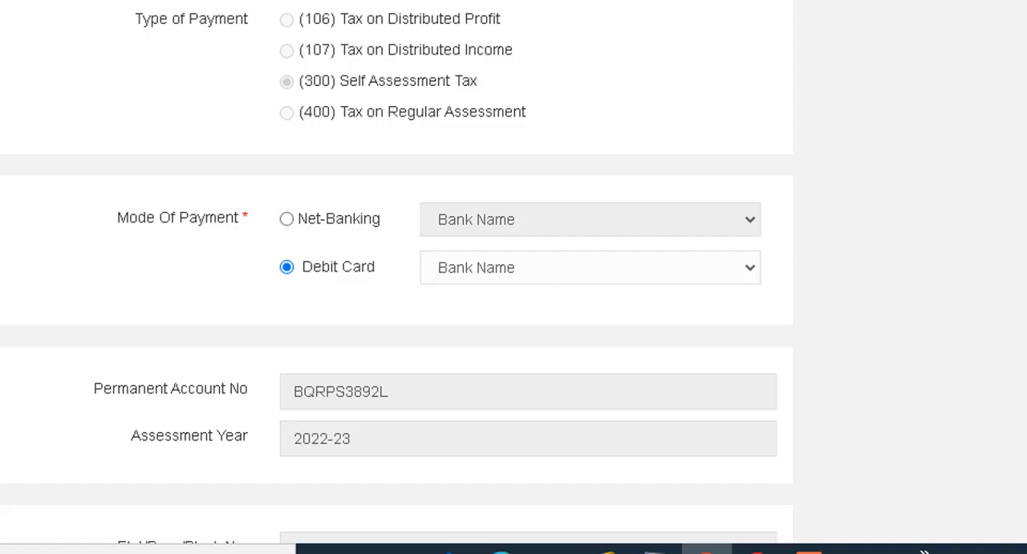
- Check the challan details with Net-Banking through Axis Bank as the payment mode, and submit the challan to the bank
{"action": "scroll", "coordinate": [907, 273], "scroll_direction": "down", "scroll_amount": 7}
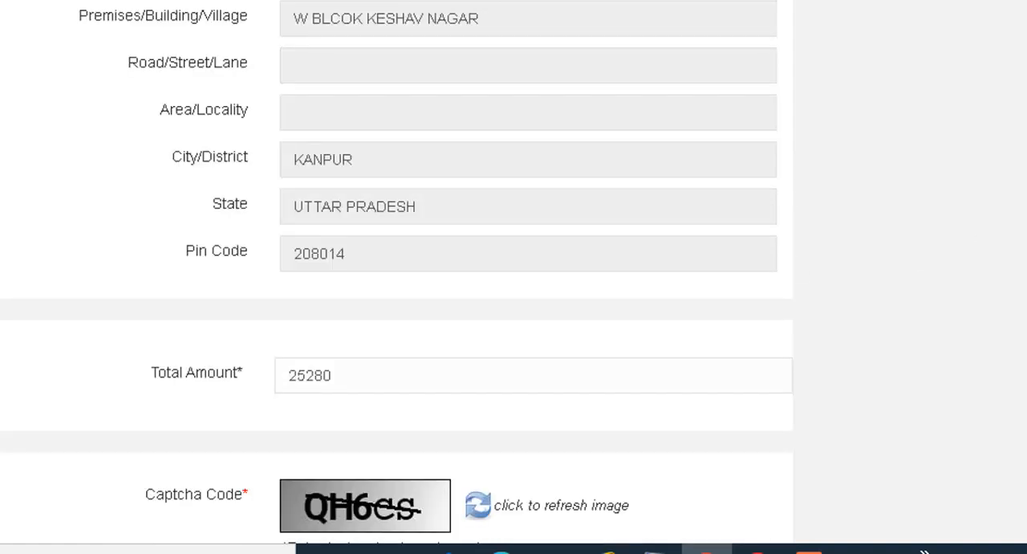
{"action": "scroll", "coordinate": [514, 272], "scroll_direction": "down", "scroll_amount": 3}
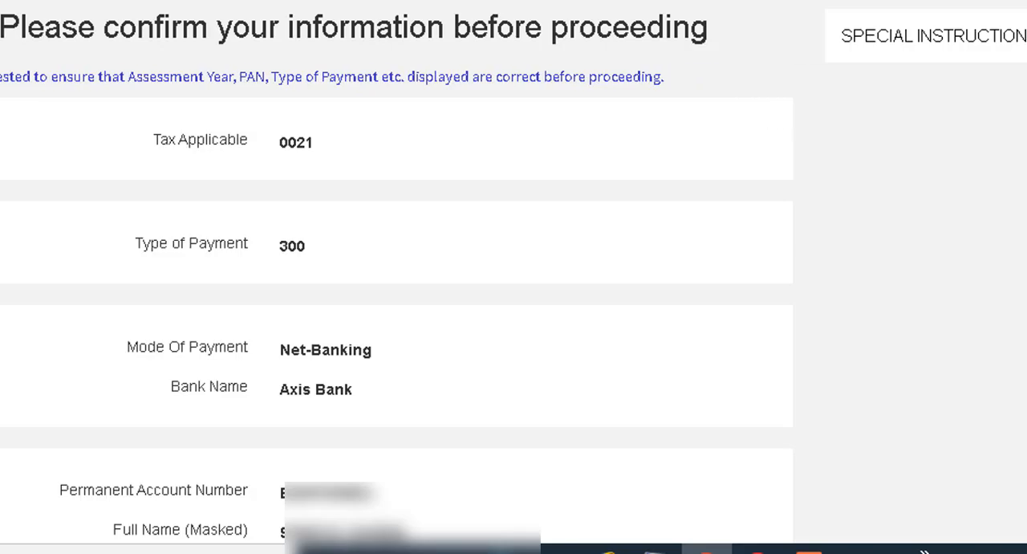
{"action": "scroll", "coordinate": [191, 372], "scroll_direction": "down", "scroll_amount": 15}
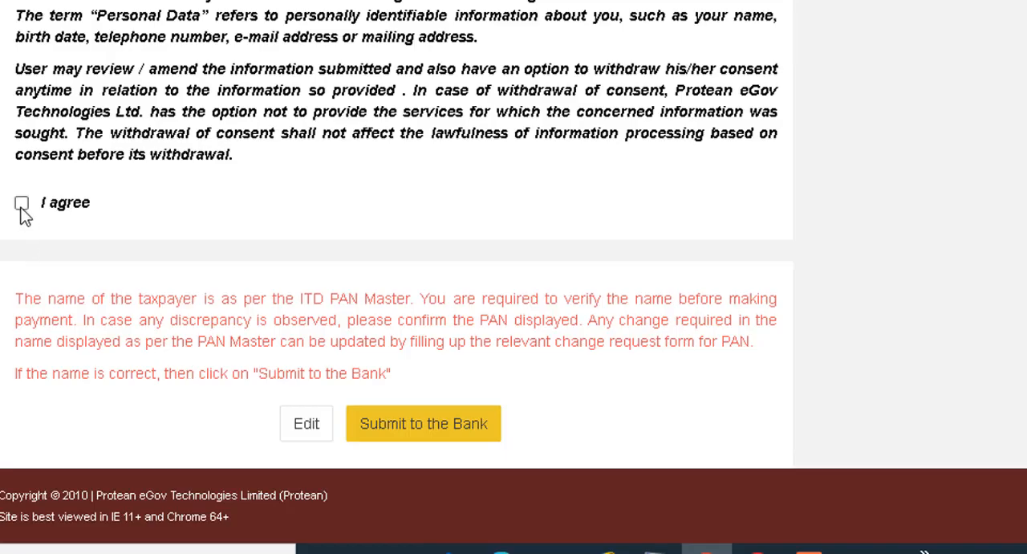
{"action": "left_click", "coordinate": [414, 432]}
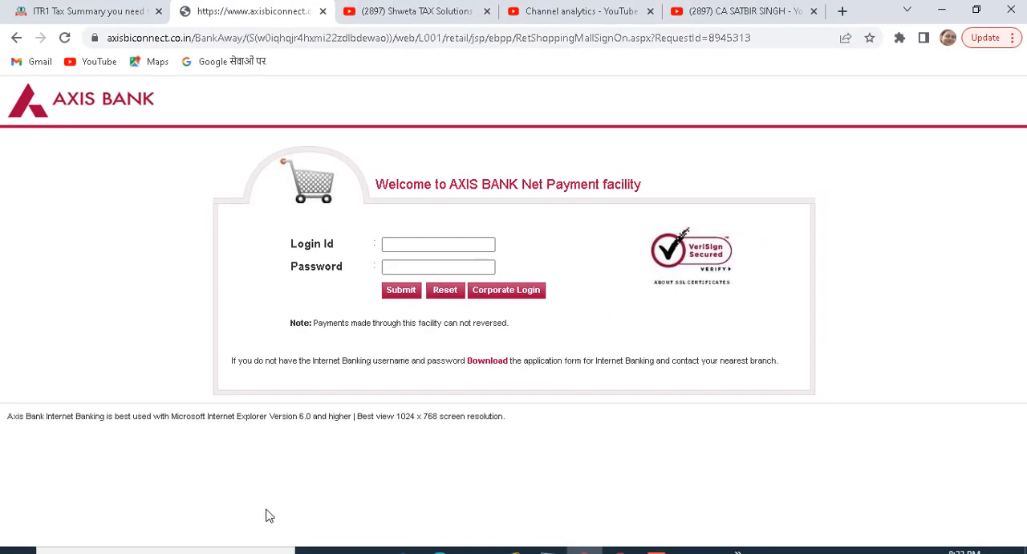
- Switch back to the ITR-1 return, go to its return summary and reopen the Tax Paid section
{"action": "left_click", "coordinate": [118, 13]}
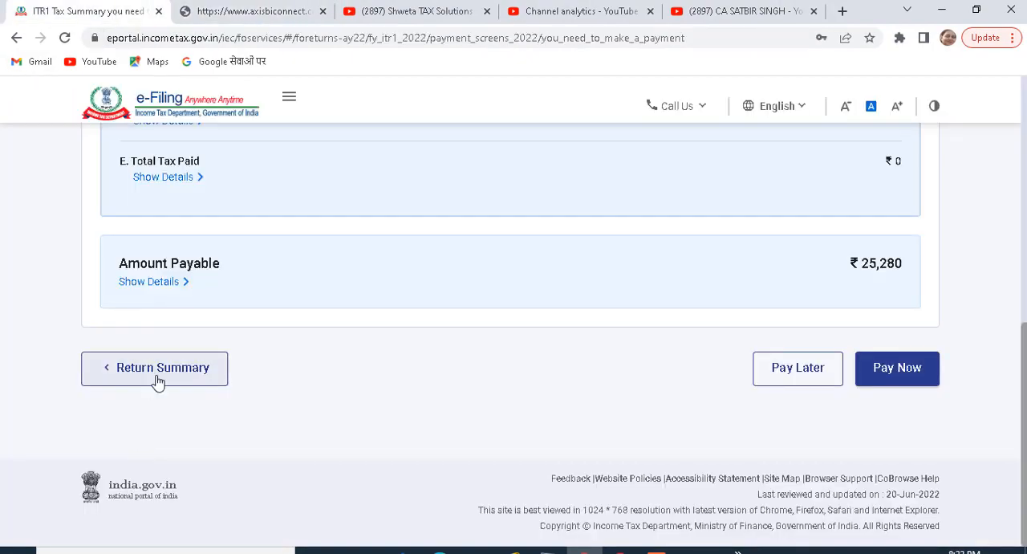
{"action": "left_click", "coordinate": [158, 382]}
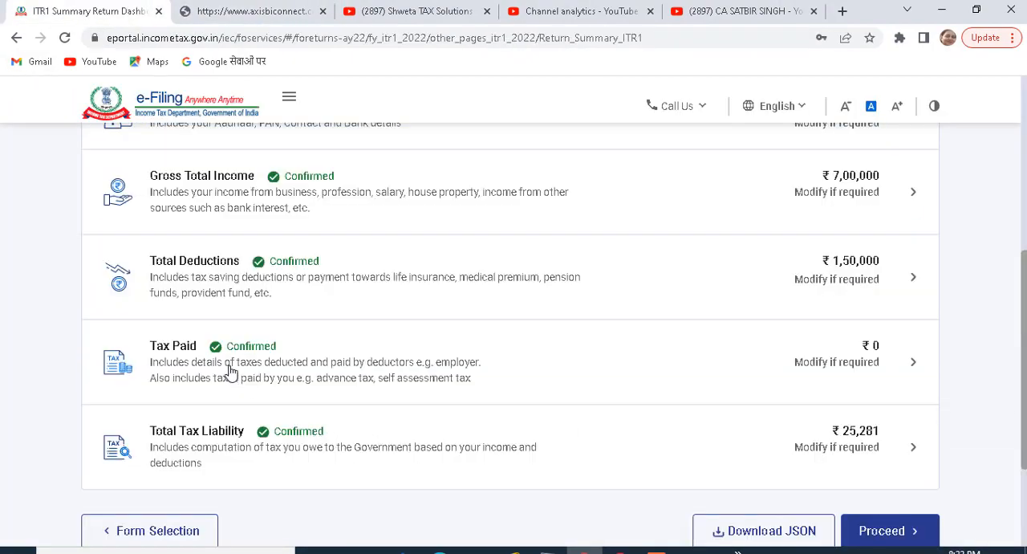
{"action": "left_click", "coordinate": [337, 370]}
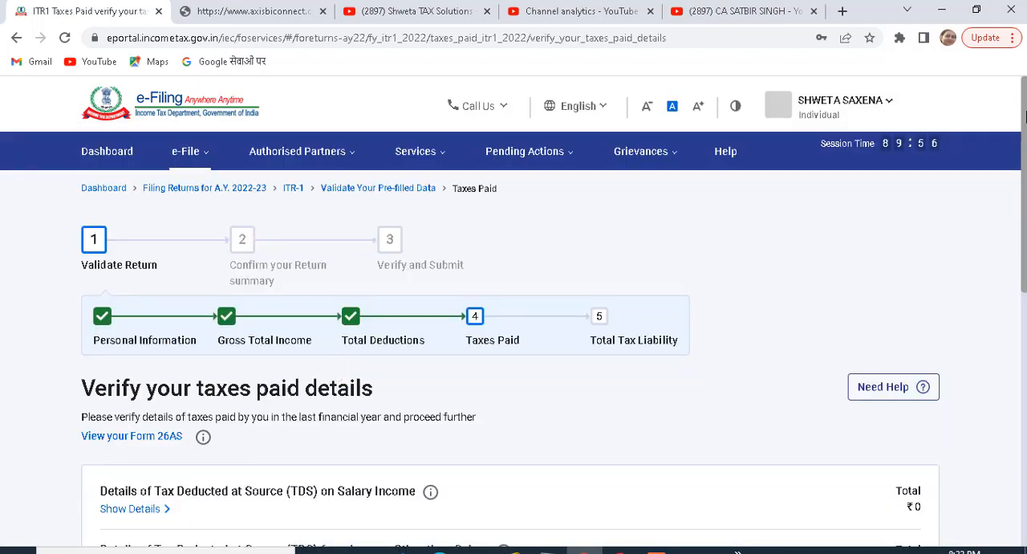
- Expand the Advance tax and Self-Assessment tax payments details and start adding another tax payment entry
{"action": "scroll", "coordinate": [1024, 116], "scroll_direction": "down", "scroll_amount": 5}
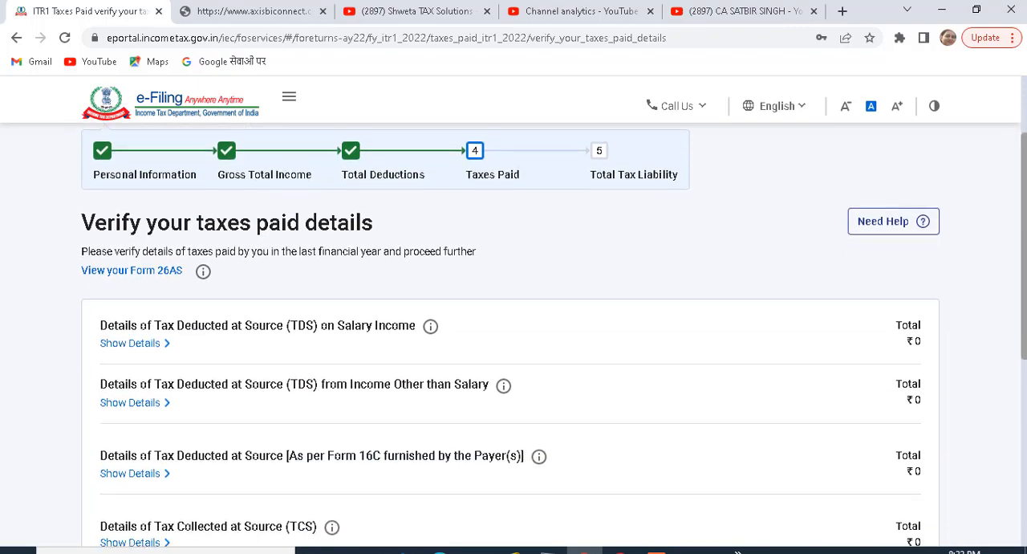
{"action": "scroll", "coordinate": [457, 475], "scroll_direction": "down", "scroll_amount": 1}
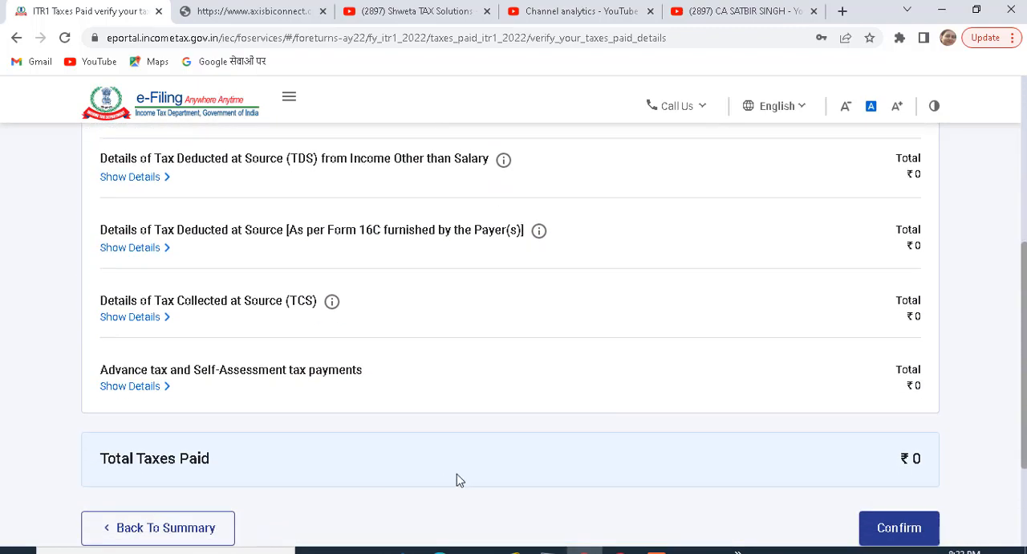
{"action": "left_click", "coordinate": [141, 389]}
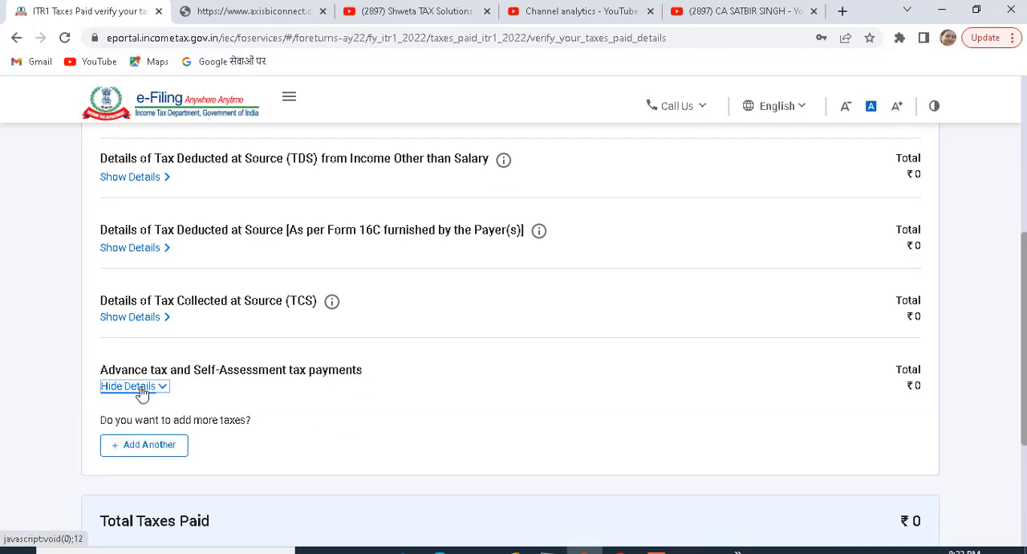
{"action": "left_click", "coordinate": [162, 451]}
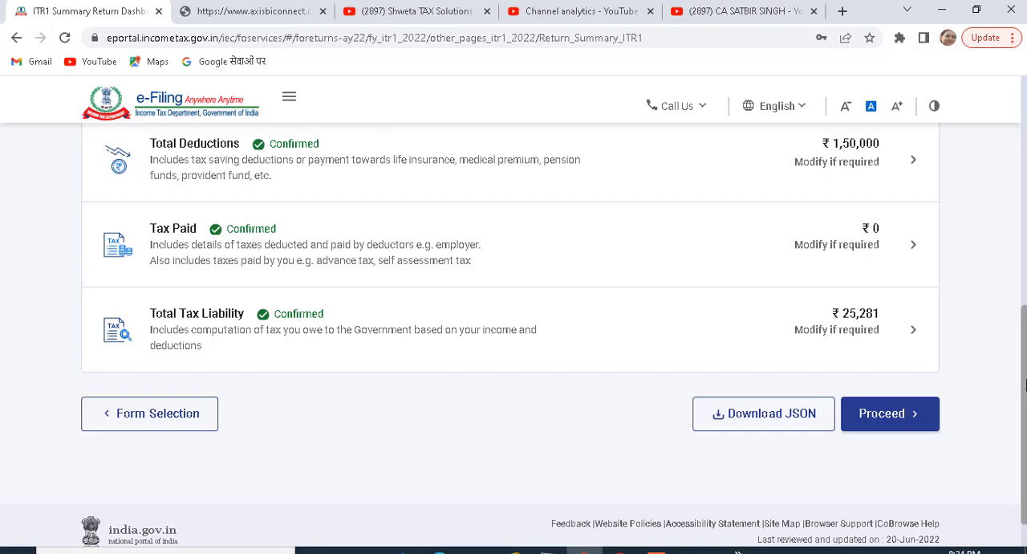
{"action": "left_click_drag", "start_coordinate": [1024, 386], "coordinate": [1022, 292]}
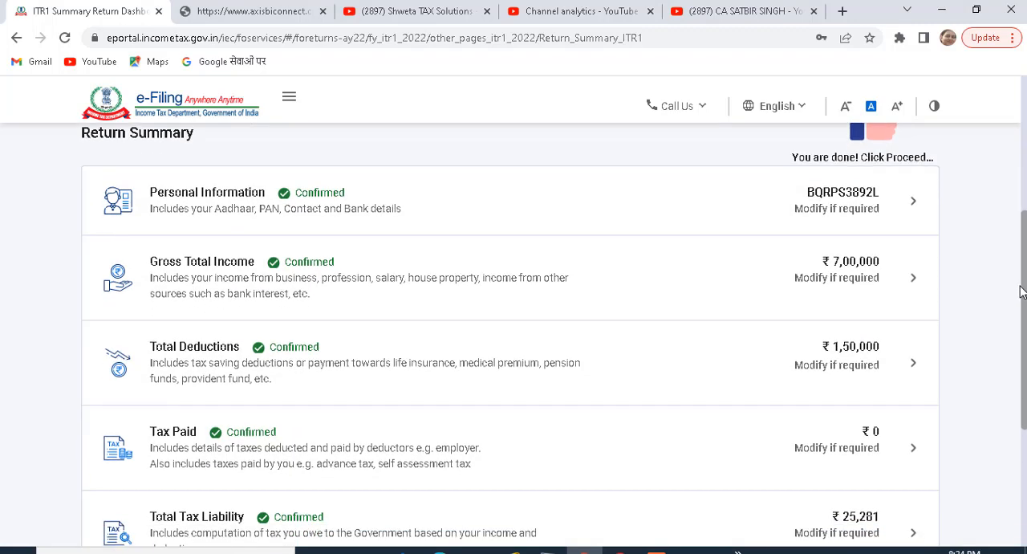